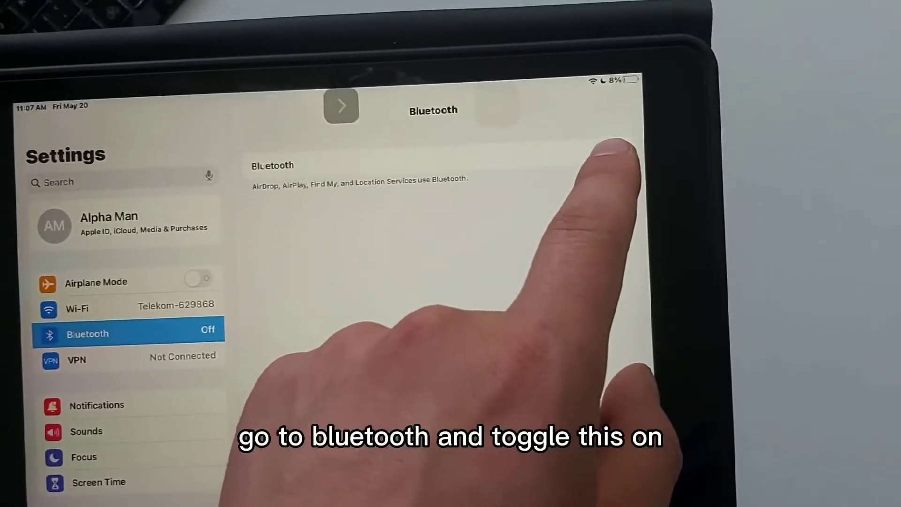
- Switch Bluetooth on to list the saved Apple Pencil and Bluetooth Keyboard
click(618, 149)
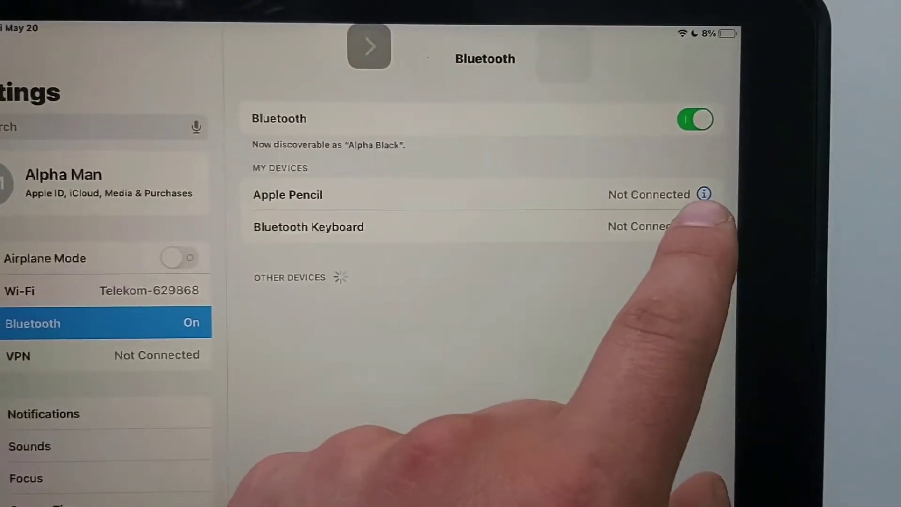
- Forget the Bluetooth Keyboard after its connection attempt fails
click(676, 227)
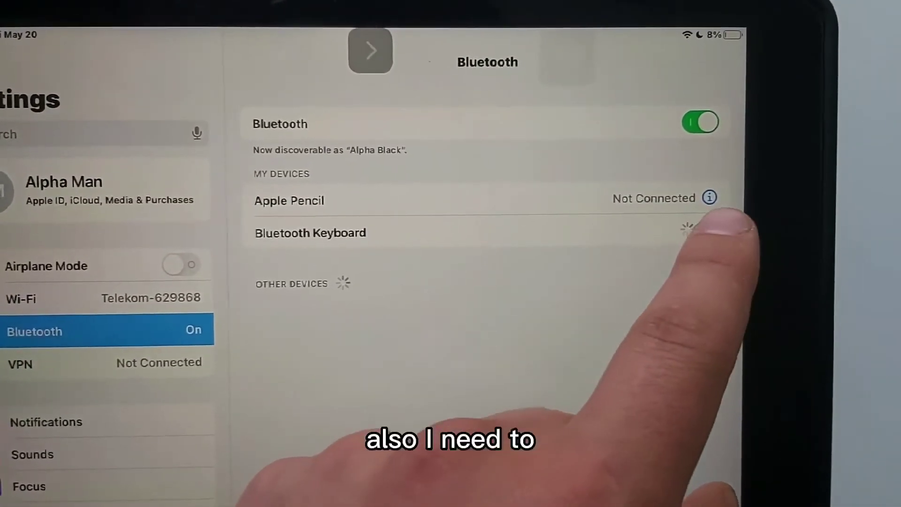
click(710, 229)
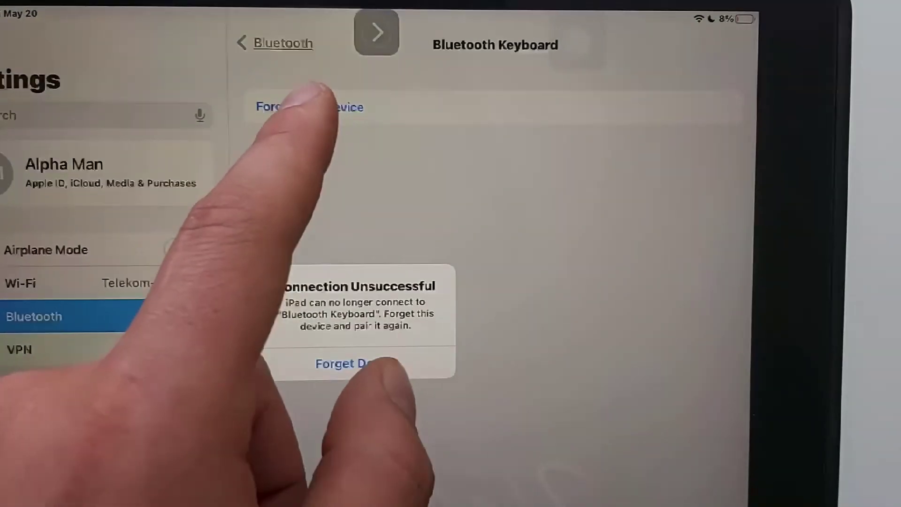
click(331, 353)
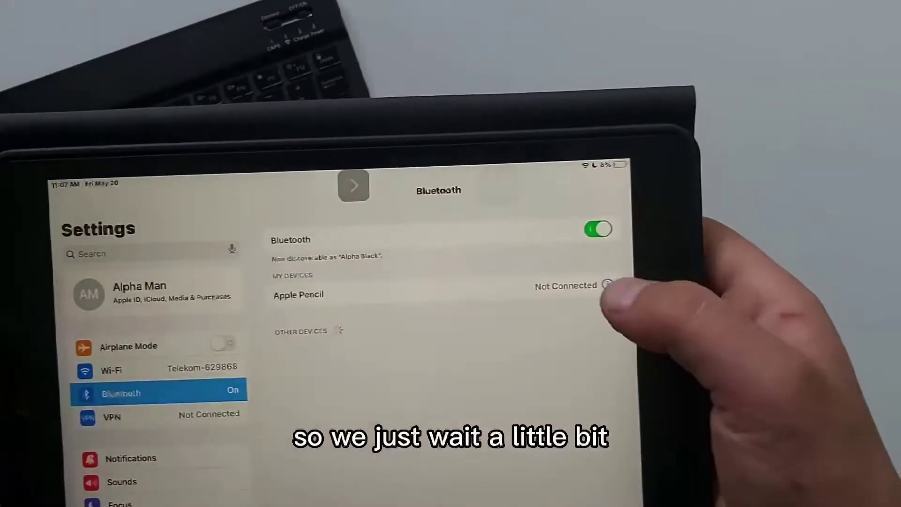
- Turn Bluetooth off and on, then pair the Bluetooth Keyboard from Other Devices
click(714, 233)
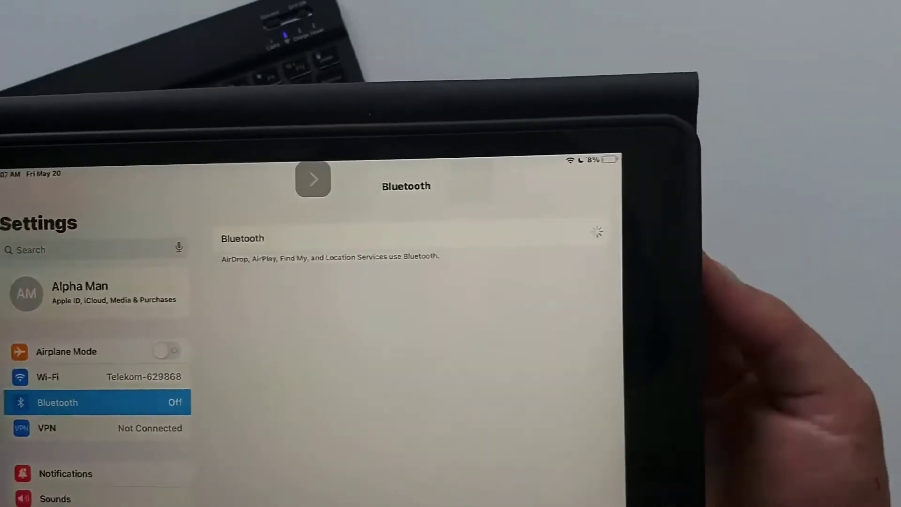
click(559, 265)
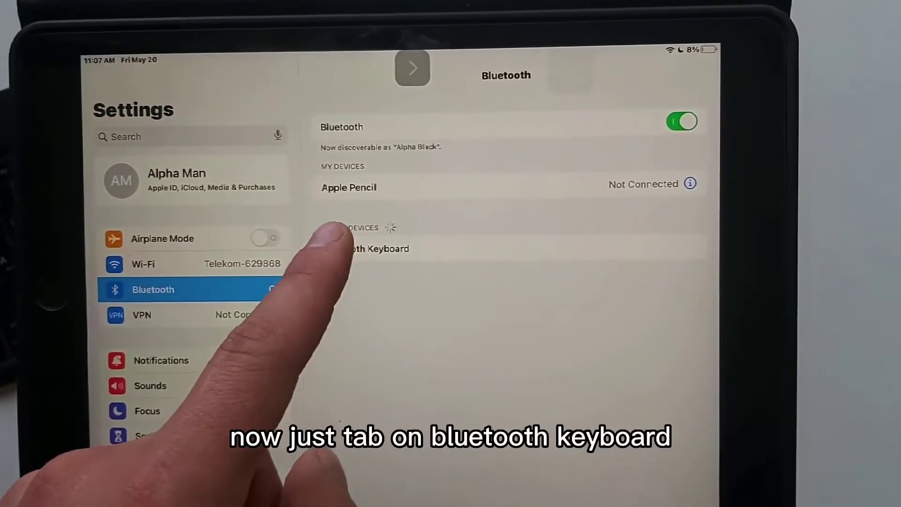
click(353, 247)
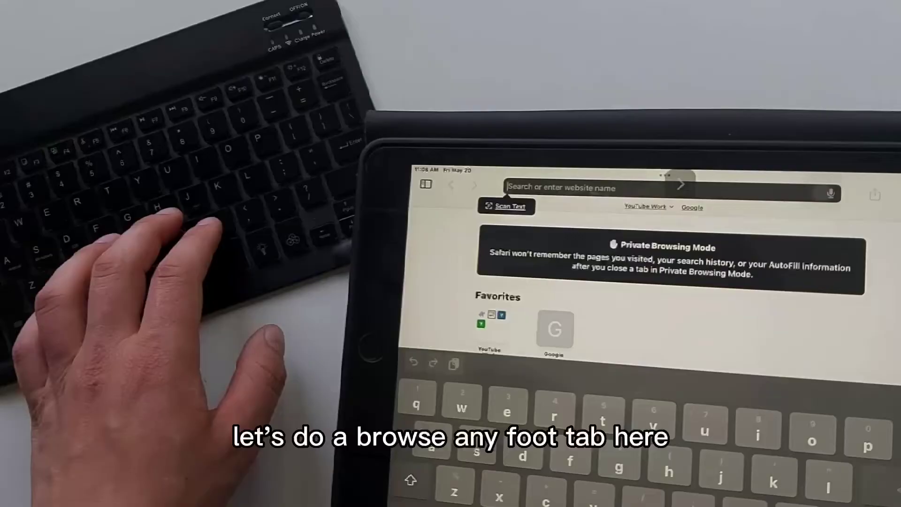
text(h)
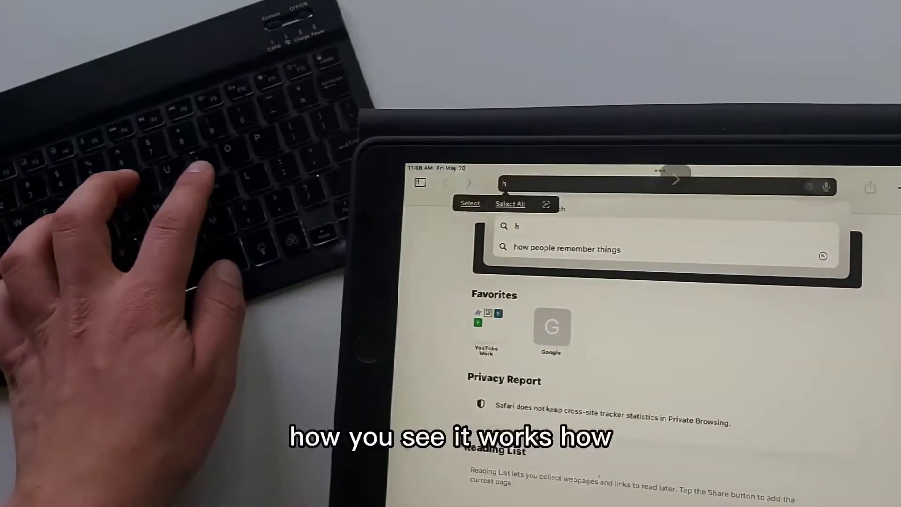
text(i, hw ti)
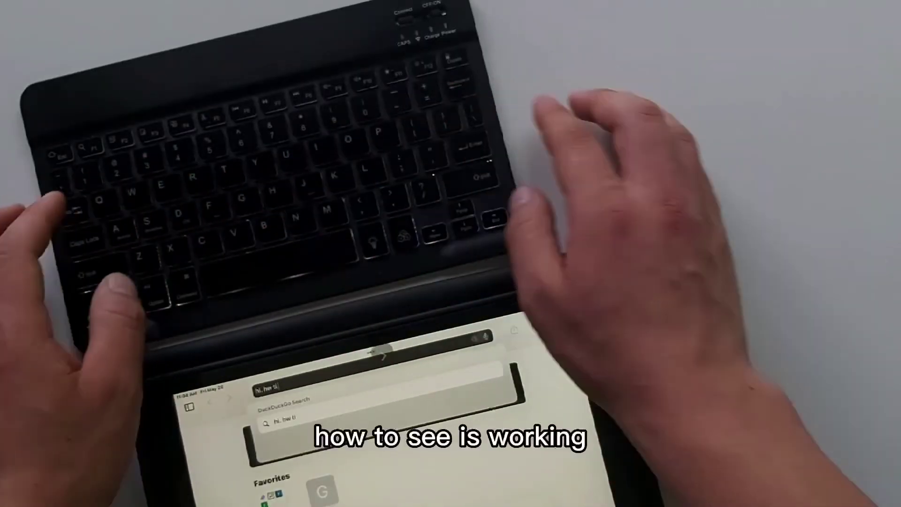
text(ee2e2)
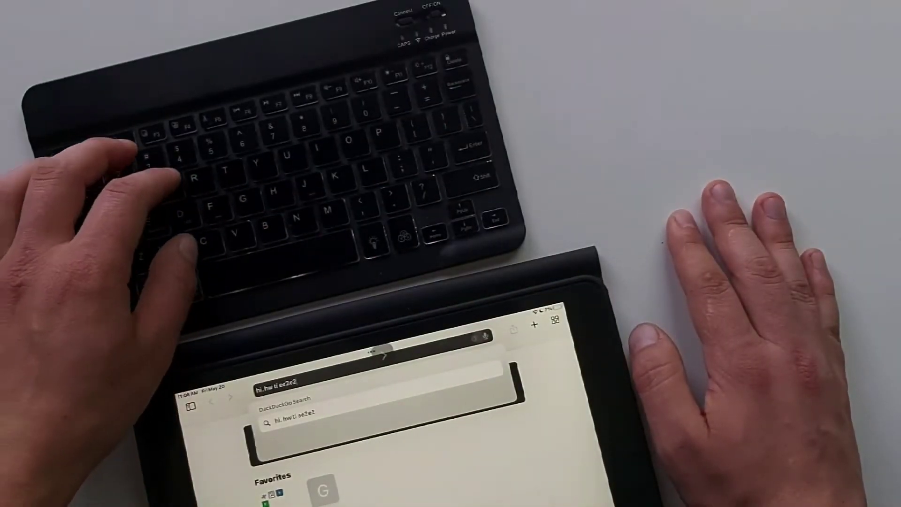
text(3t4tee)
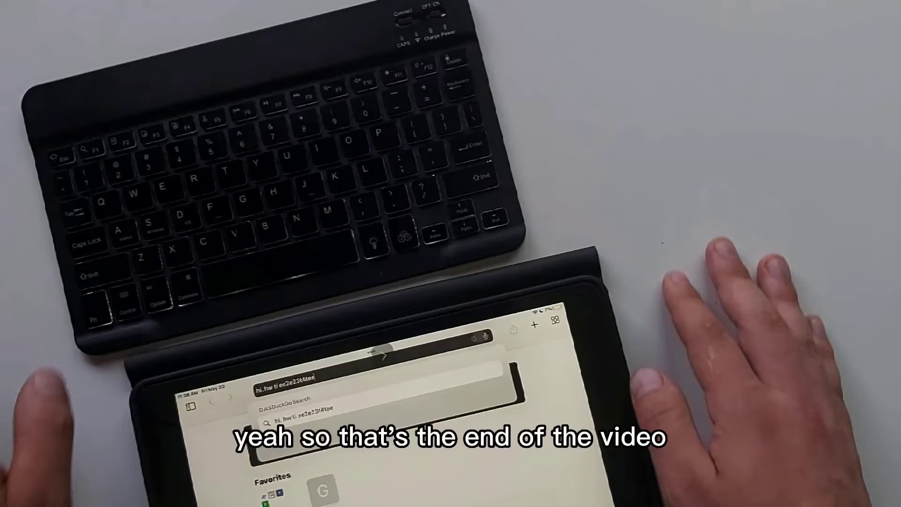